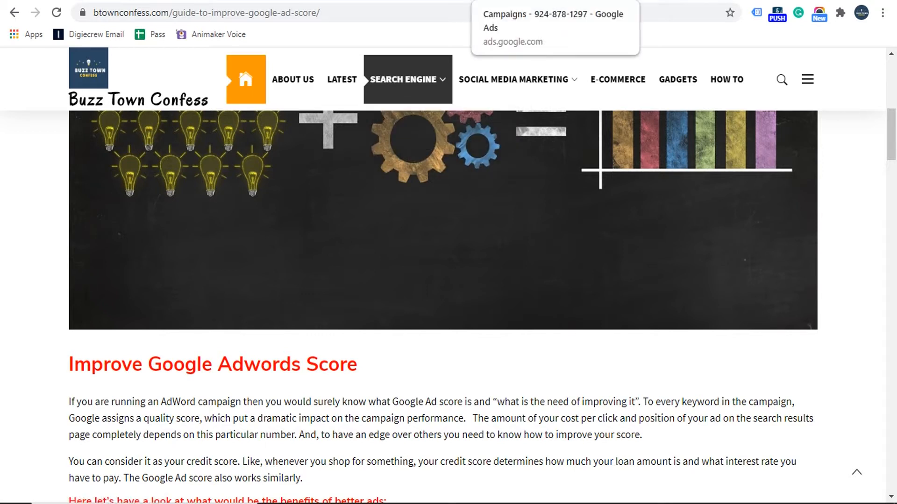
# Switch from the Buzz Town Confess article to the 'Campaigns - Google Ads' tab.
pyautogui.click(523, 1)
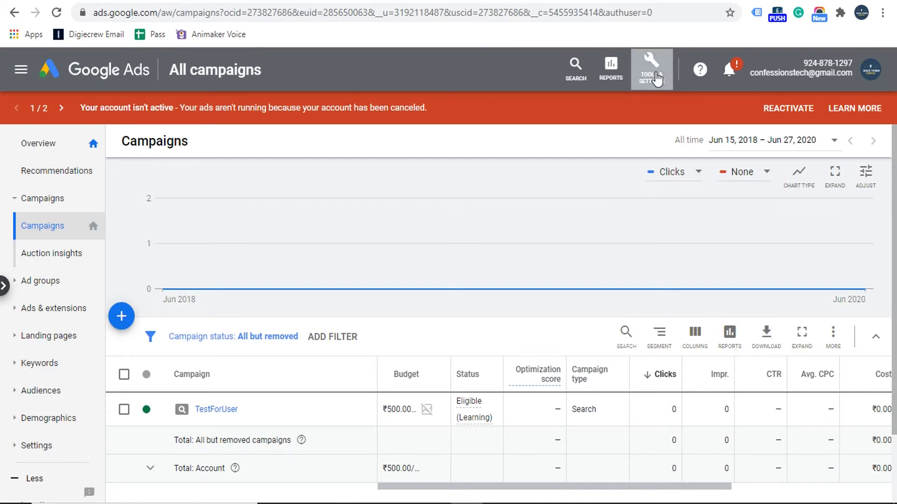
# Go to 'Account access and security' under Tools & Settings.
pyautogui.click(657, 79)
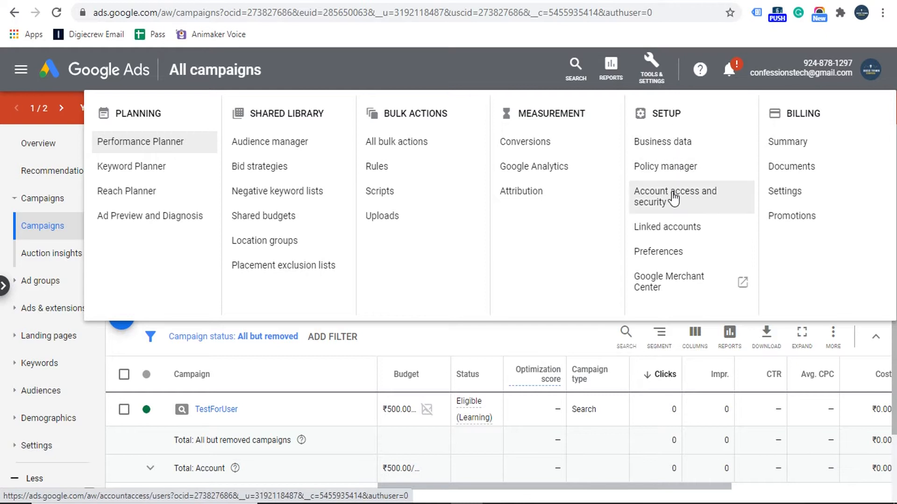
pyautogui.click(673, 199)
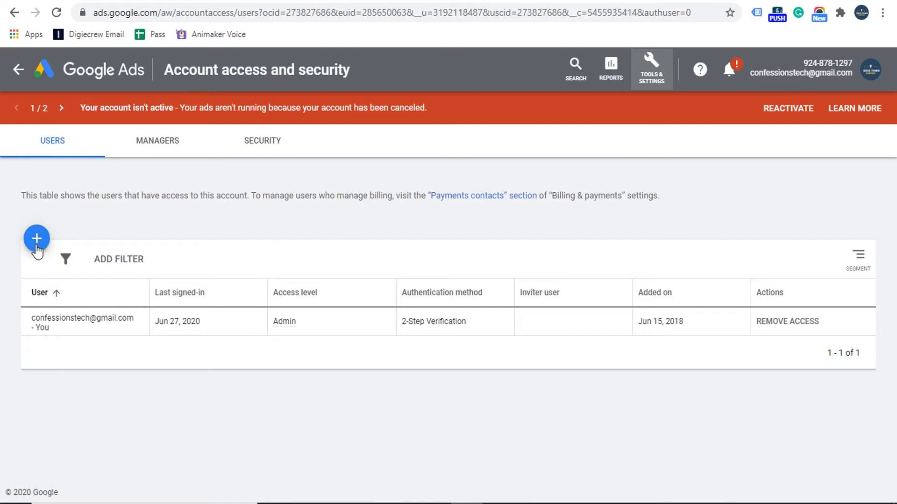
# Start a new user invitation and compare the shared account number with the account's own.
pyautogui.click(37, 239)
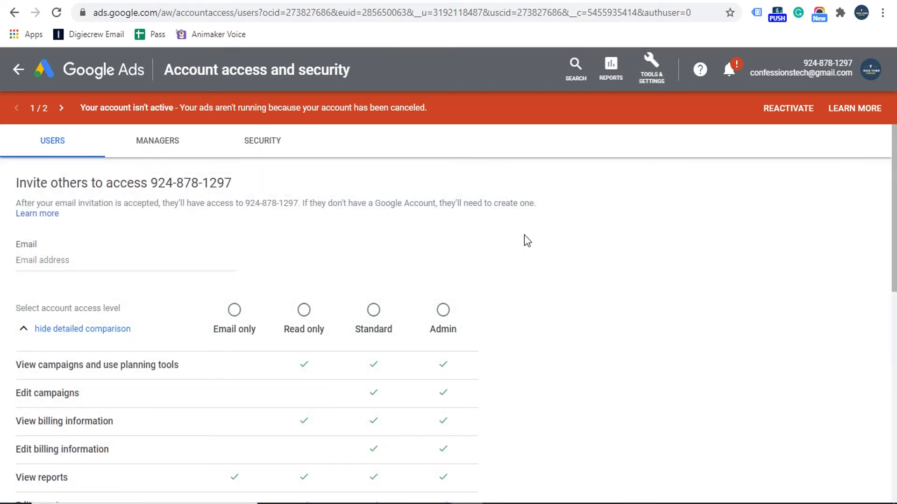
pyautogui.moveTo(896, 228)
pyautogui.mouseDown()
pyautogui.moveTo(895, 241)
pyautogui.moveTo(895, 226)
pyautogui.mouseUp()
pyautogui.moveTo(151, 184); pyautogui.dragTo(233, 187)
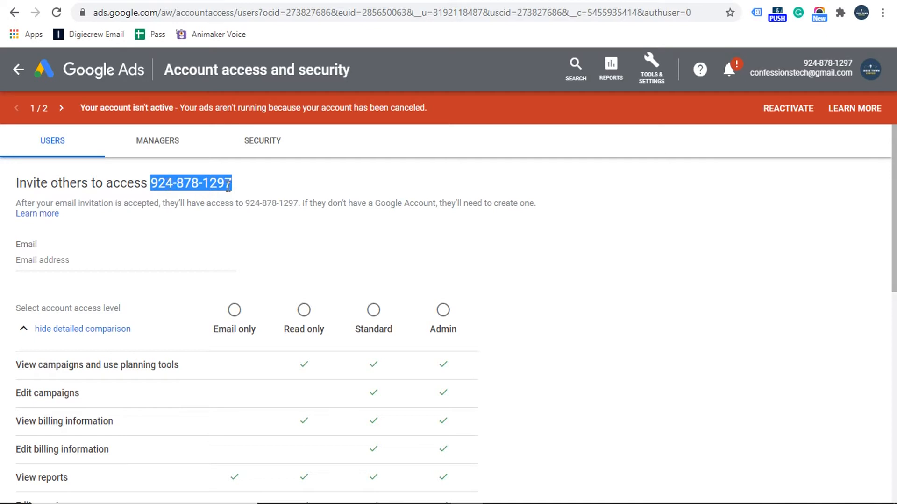
pyautogui.moveTo(800, 63); pyautogui.dragTo(853, 60)
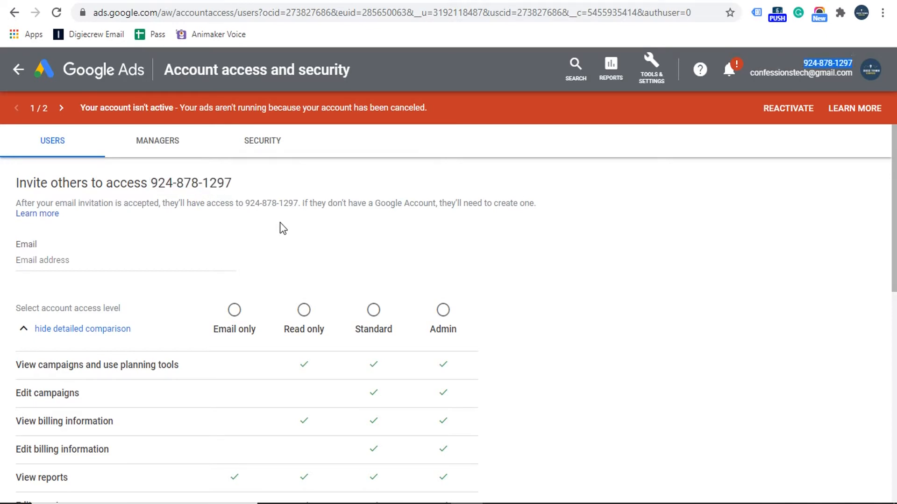
# Enter the invitee's e-mail address and scroll down to the access-level comparison.
pyautogui.click(103, 262)
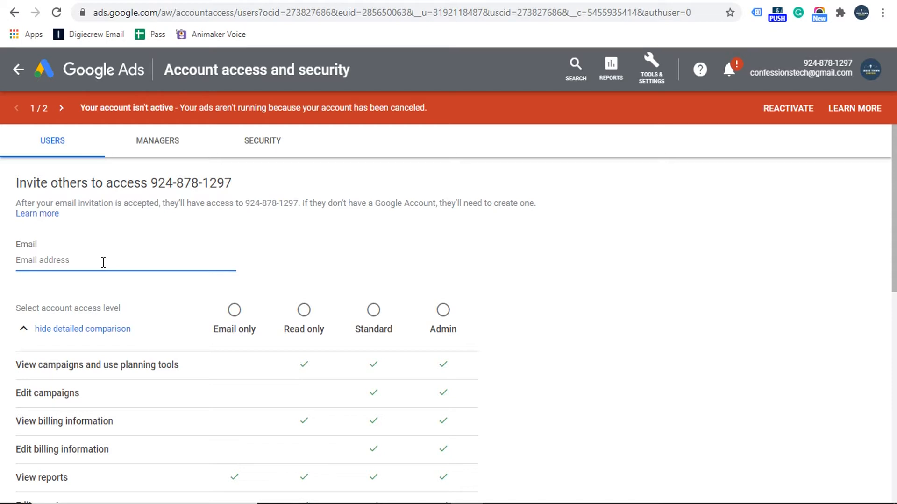
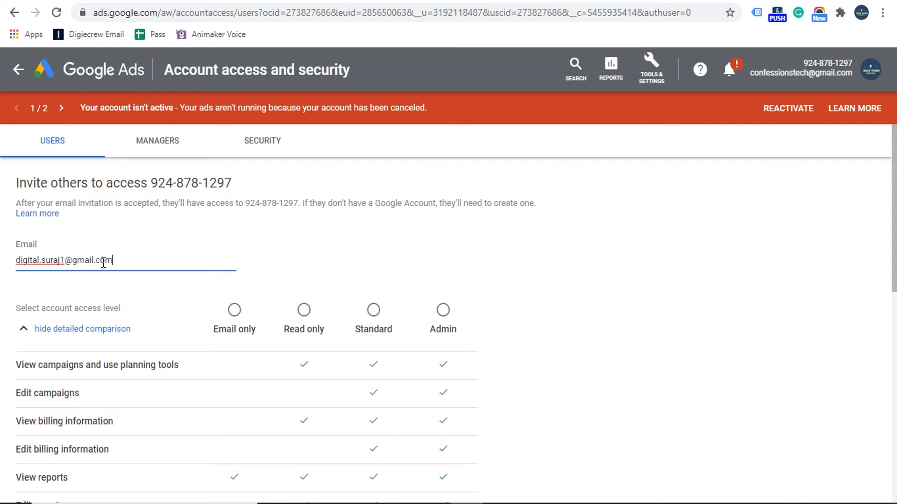
pyautogui.click(649, 283)
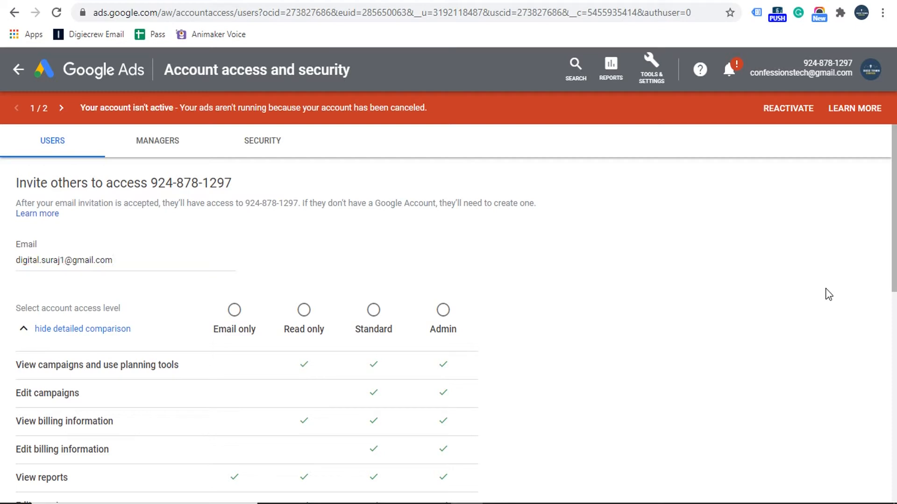
pyautogui.scroll(-1, 894, 219)
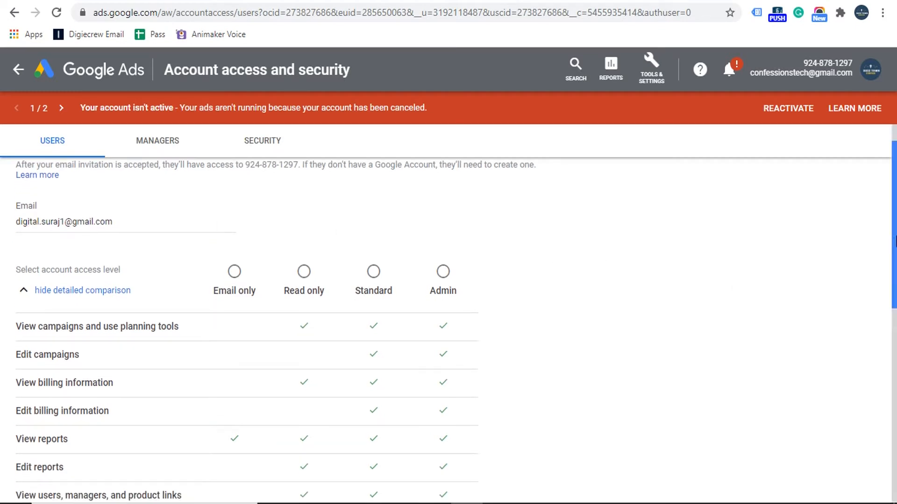
pyautogui.scroll(-2, 894, 276)
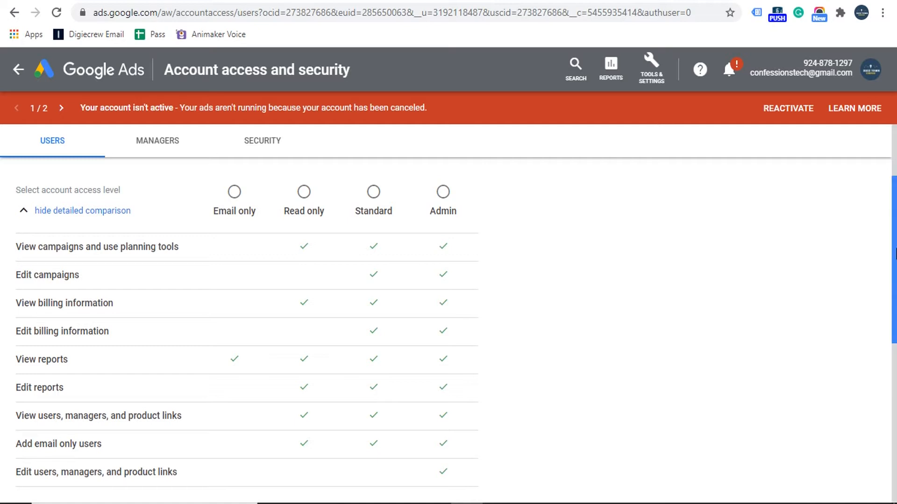
pyautogui.moveTo(895, 254); pyautogui.dragTo(895, 257)
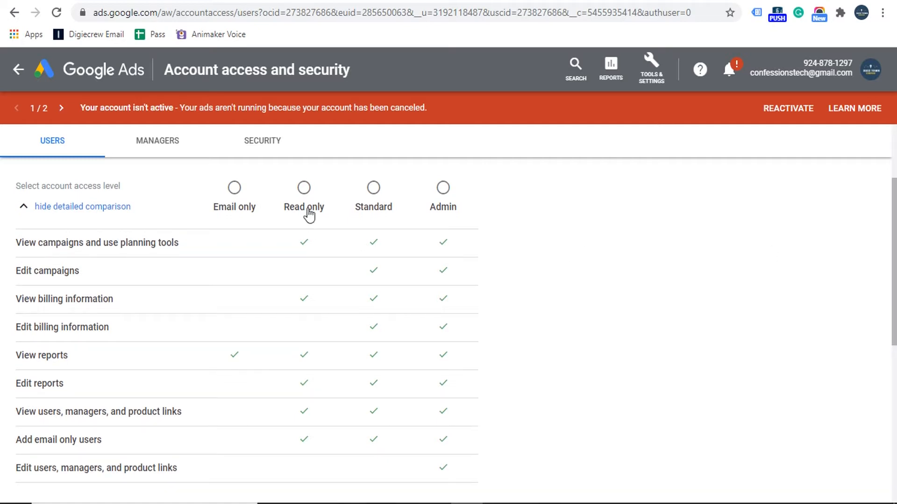
# Try Read only and Email only access, recheck the invitee's e-mail, then settle on Read only.
pyautogui.click(304, 192)
pyautogui.click(235, 189)
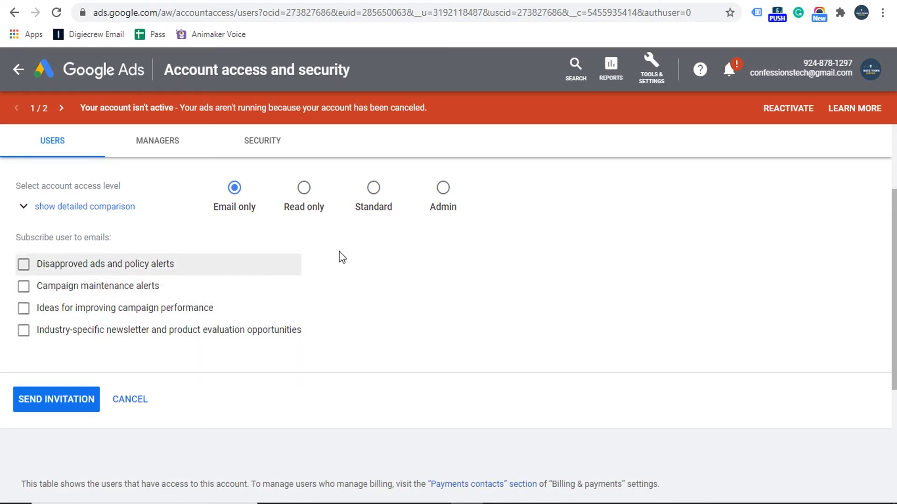
pyautogui.scroll(2, 894, 314)
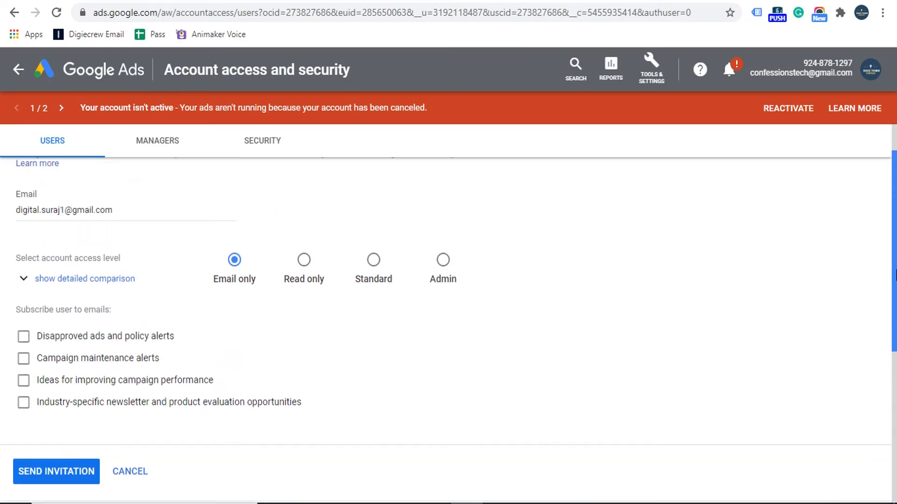
pyautogui.tripleClick(140, 216)
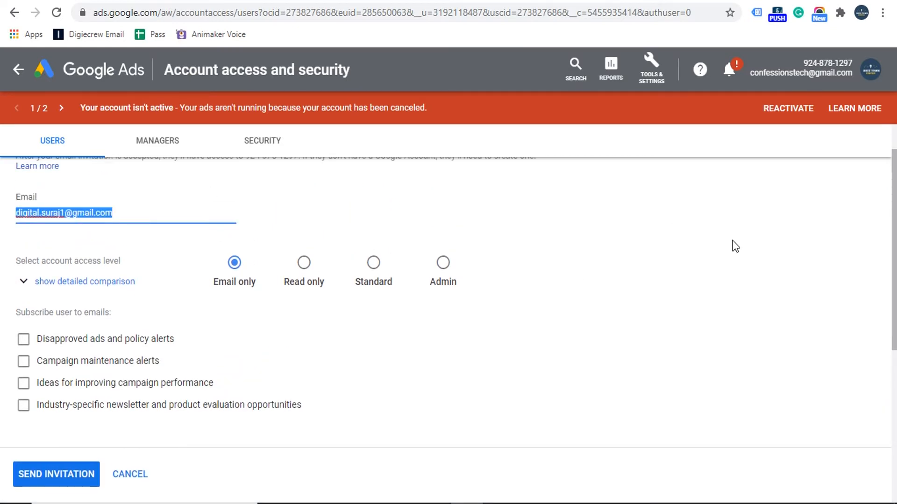
pyautogui.click(895, 224)
pyautogui.scroll(-1, 895, 229)
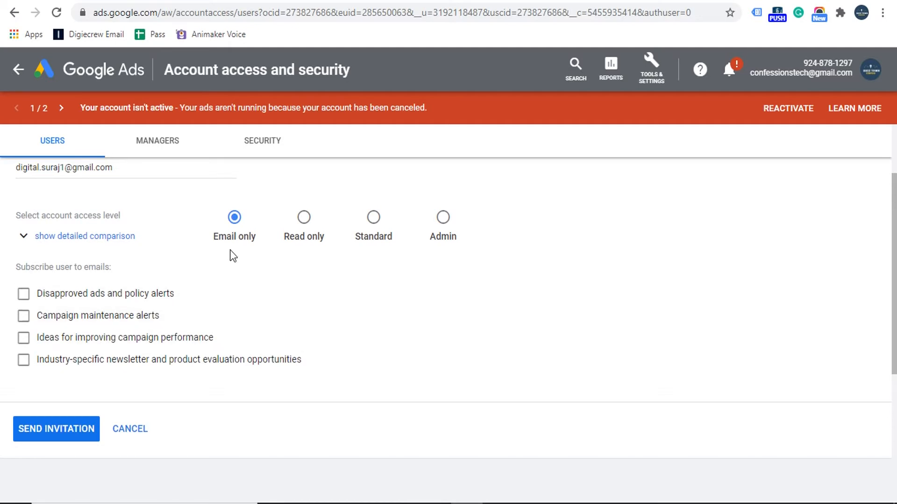
pyautogui.scroll(1, 695, 236)
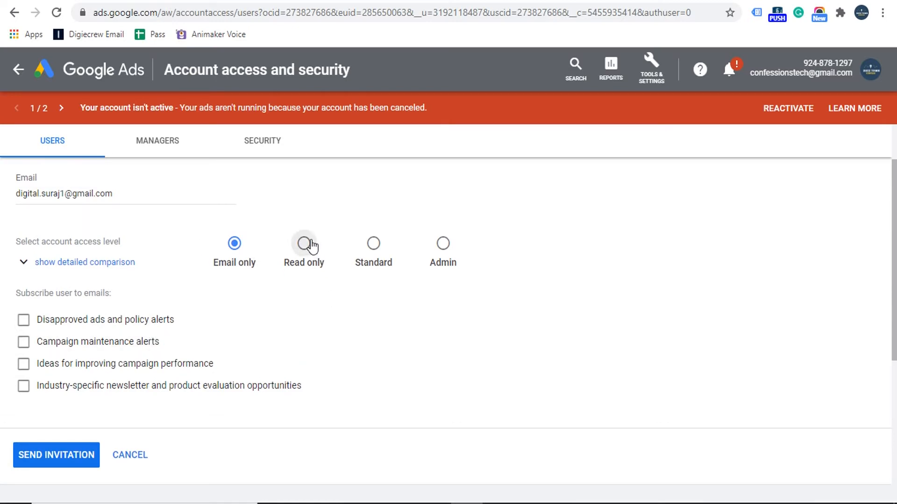
pyautogui.click(305, 243)
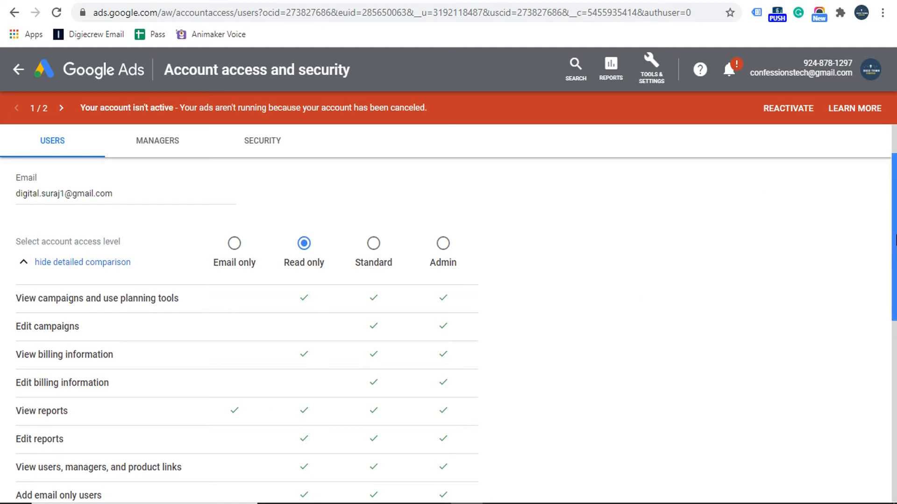
# Open and close the Tools & Settings list, then return to the top of the invitation form.
pyautogui.click(654, 70)
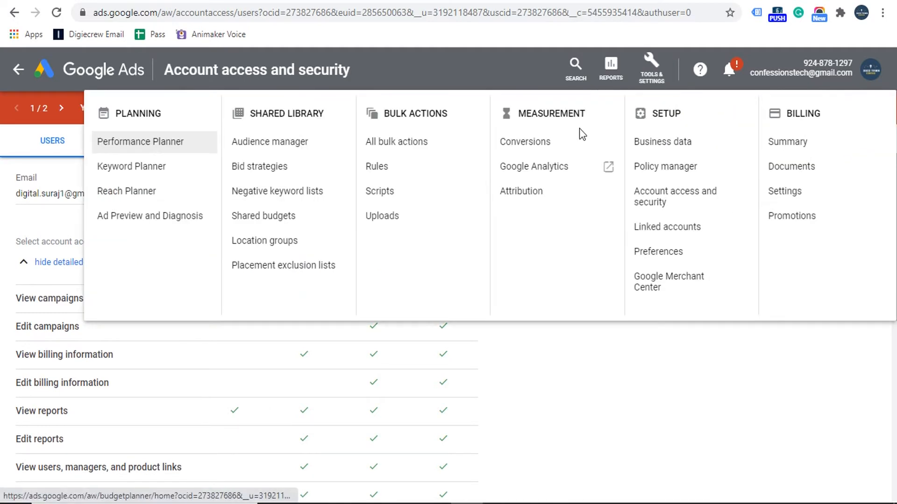
pyautogui.click(638, 357)
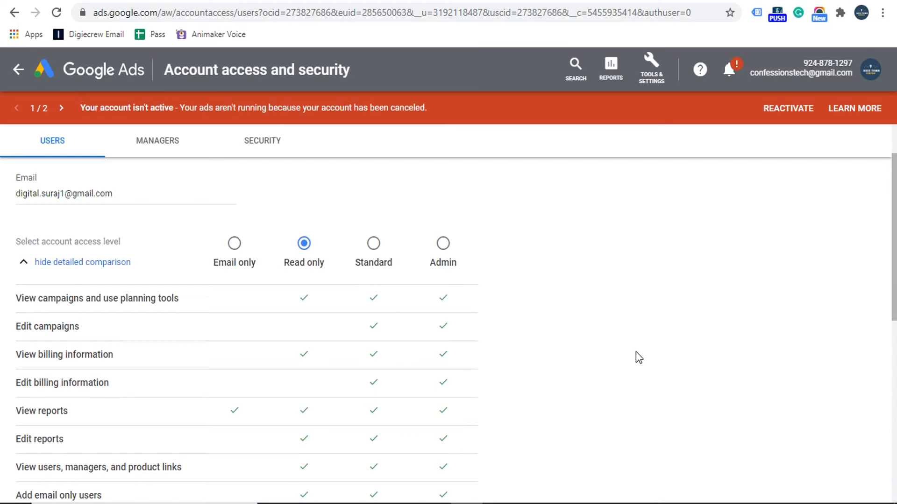
pyautogui.moveTo(895, 243); pyautogui.dragTo(896, 273)
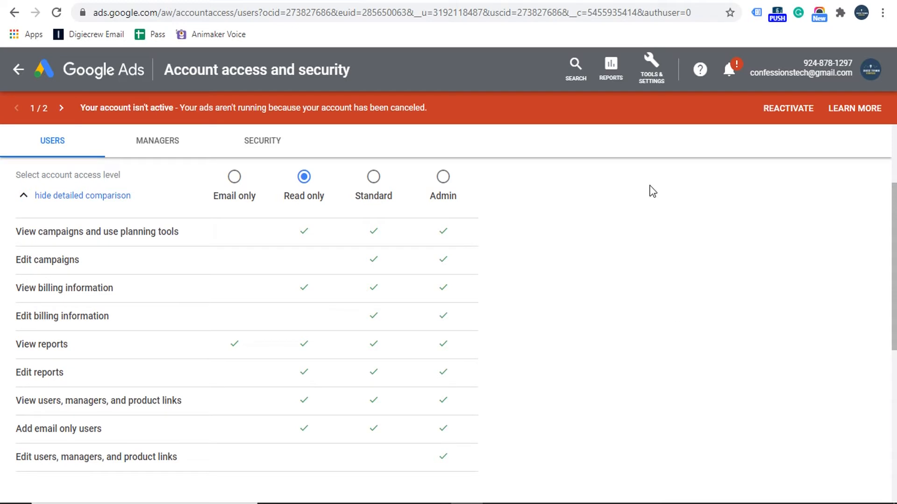
pyautogui.scroll(3, 677, 299)
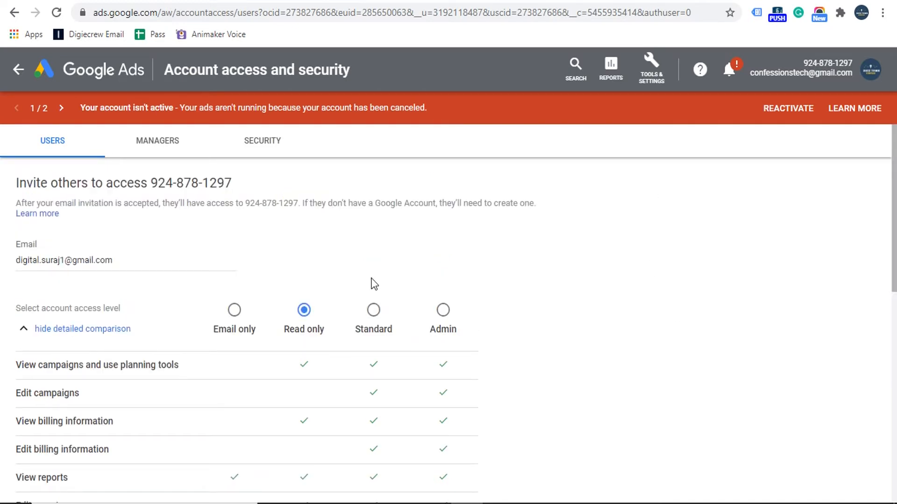
# Try Standard and Admin access, then give the invitee Read only access.
pyautogui.click(374, 310)
pyautogui.moveTo(895, 244); pyautogui.dragTo(894, 323)
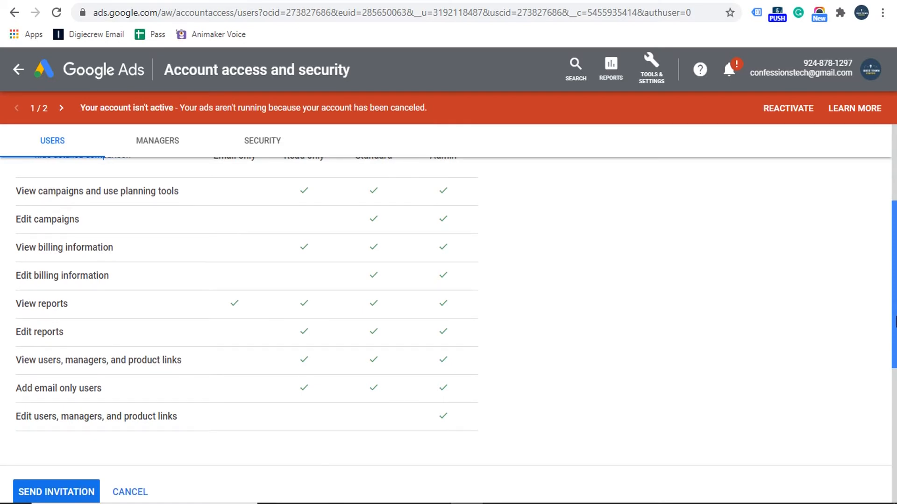
pyautogui.moveTo(895, 321); pyautogui.dragTo(895, 297)
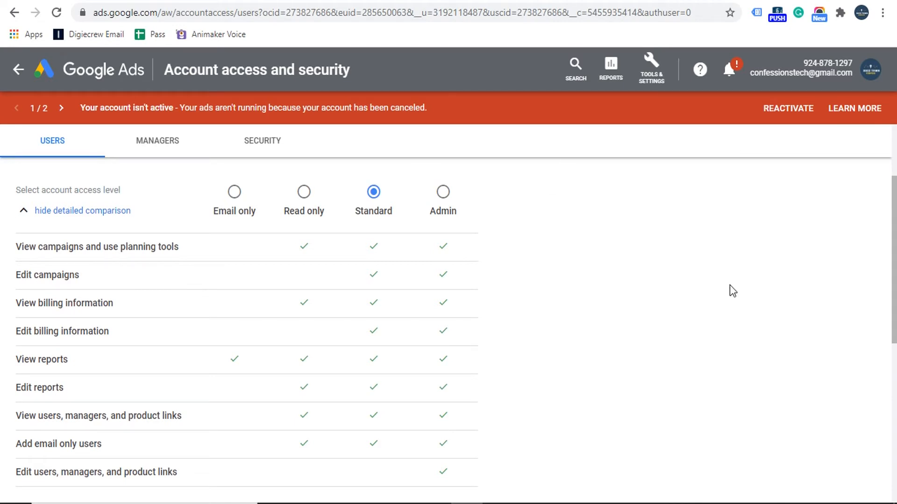
pyautogui.moveTo(894, 280); pyautogui.dragTo(895, 229)
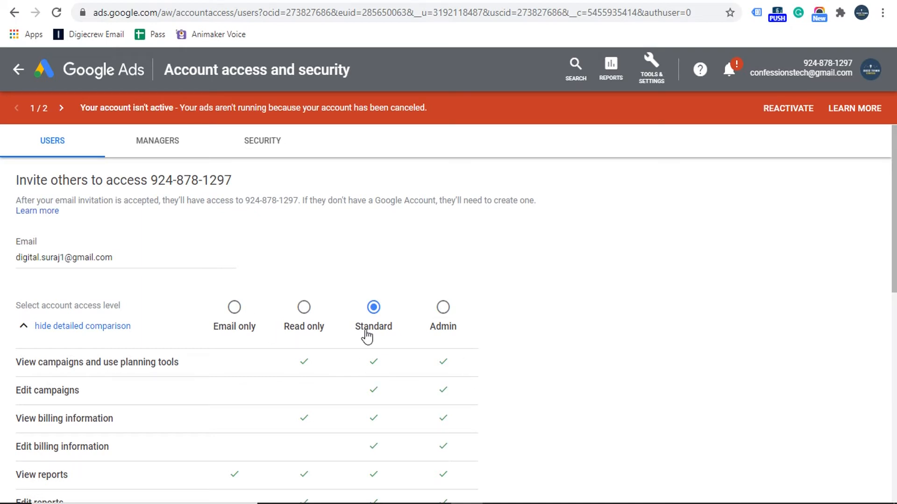
pyautogui.tripleClick(129, 265)
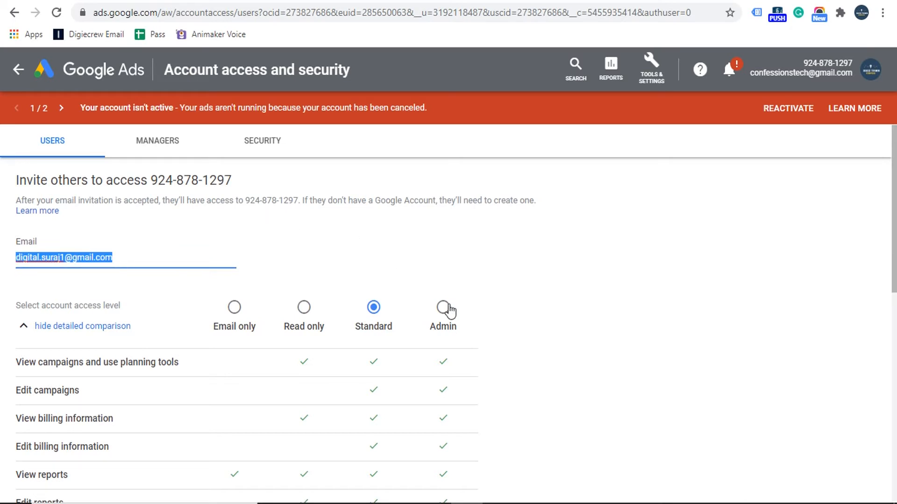
pyautogui.click(445, 310)
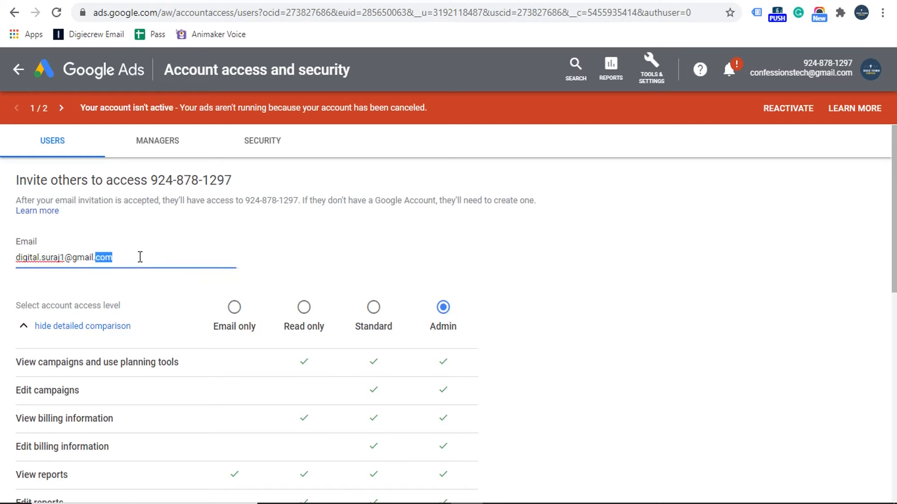
pyautogui.tripleClick(140, 257)
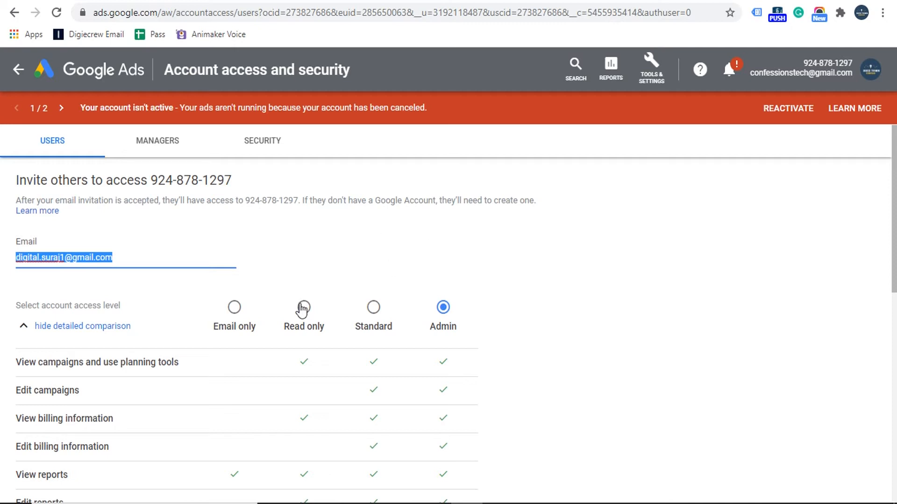
pyautogui.click(302, 309)
pyautogui.scroll(-7, 407, 326)
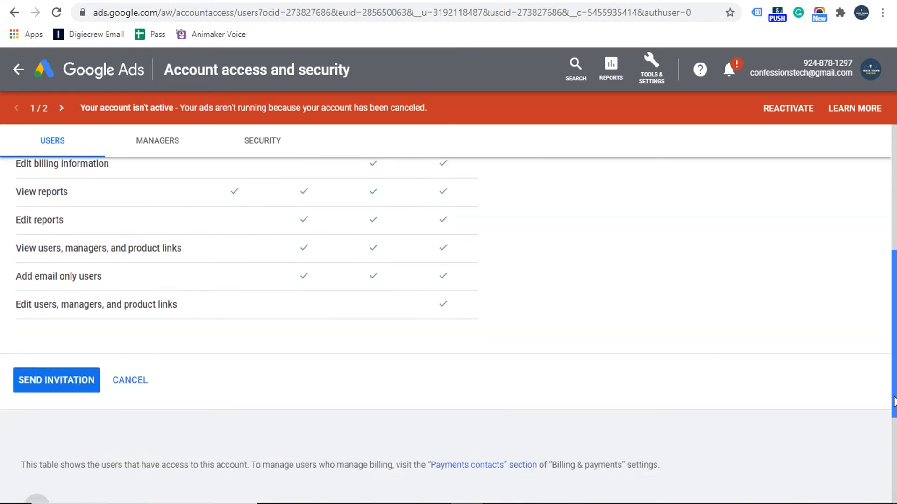
# Send the invitation and confirm it shows as Read only, Awaiting response under Pending invitations.
pyautogui.click(67, 340)
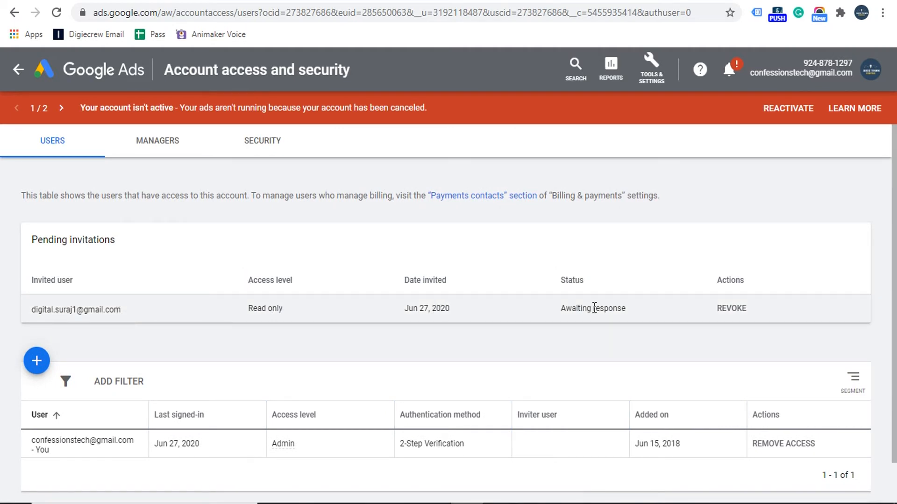
pyautogui.tripleClick(595, 308)
pyautogui.click(574, 354)
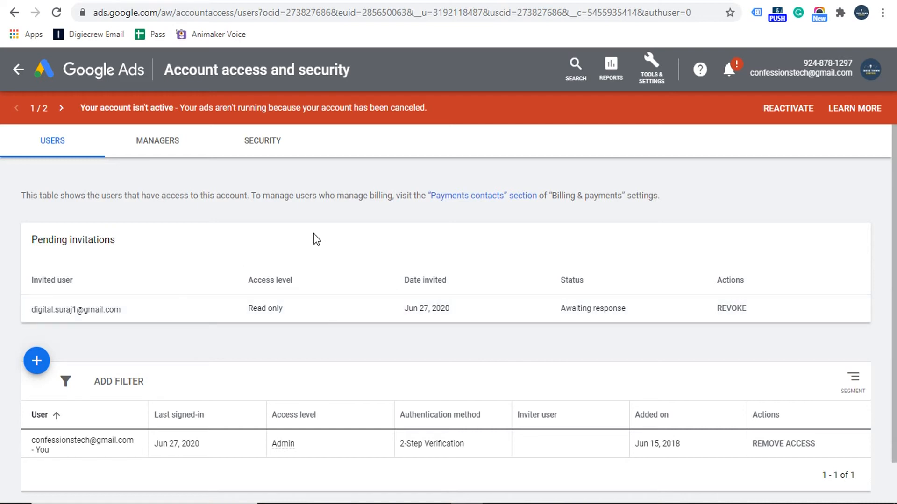
pyautogui.moveTo(156, 308); pyautogui.dragTo(34, 314)
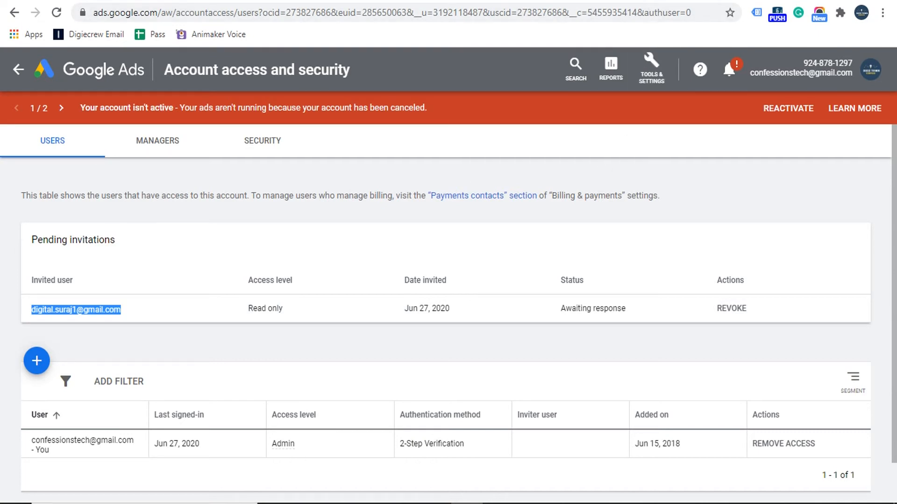
pyautogui.hotkey('ctrl', 't')
# Open Gmail in a new tab while signed in as the invited Google account.
pyautogui.write('gmail')
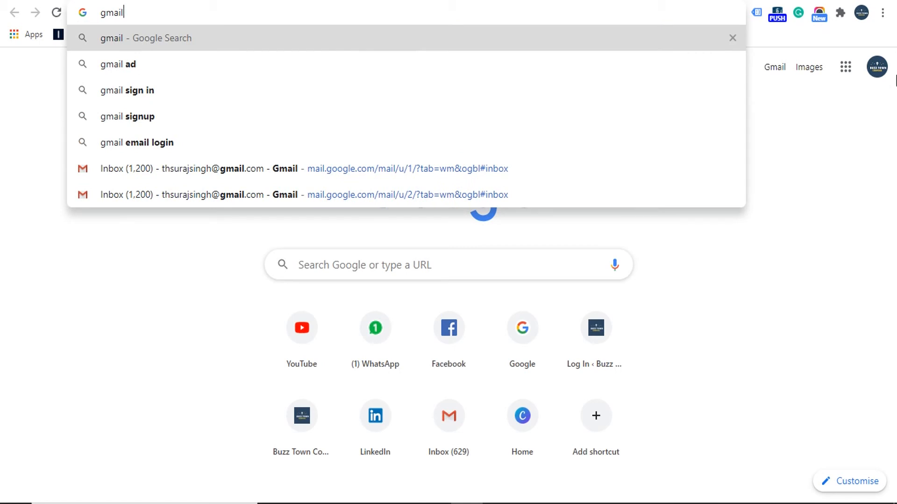
pyautogui.click(875, 73)
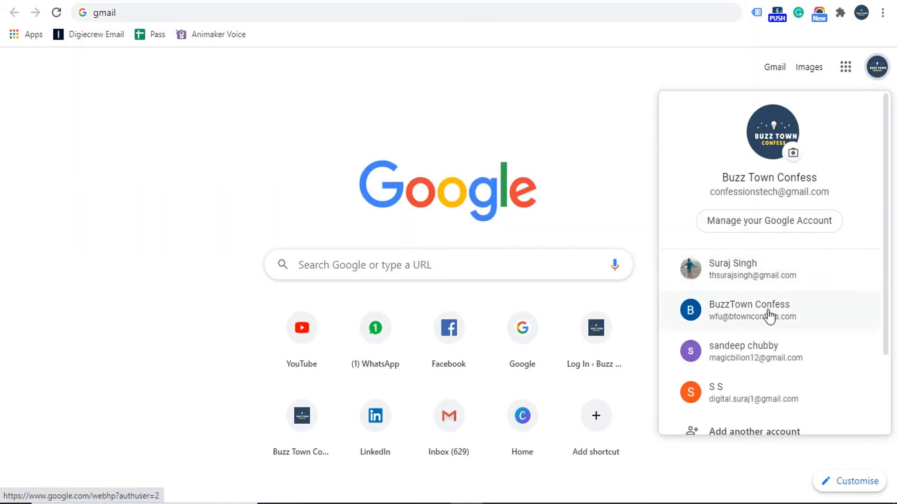
pyautogui.click(749, 392)
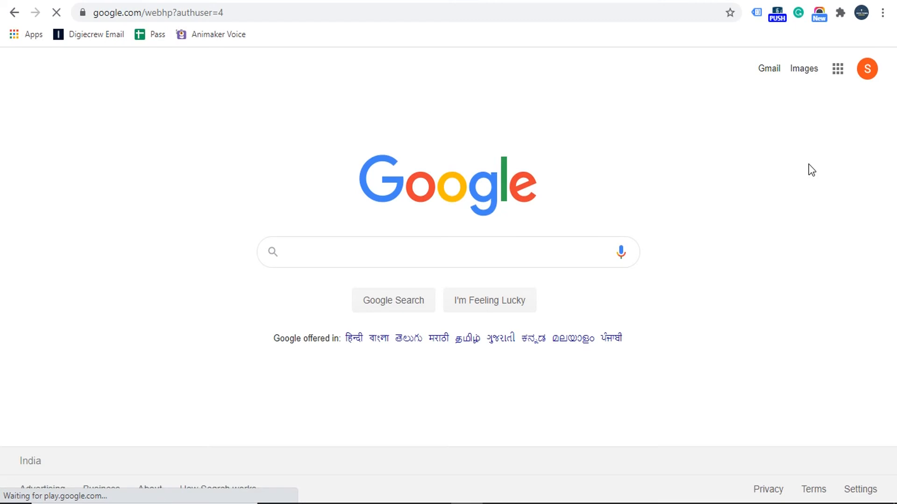
pyautogui.click(770, 70)
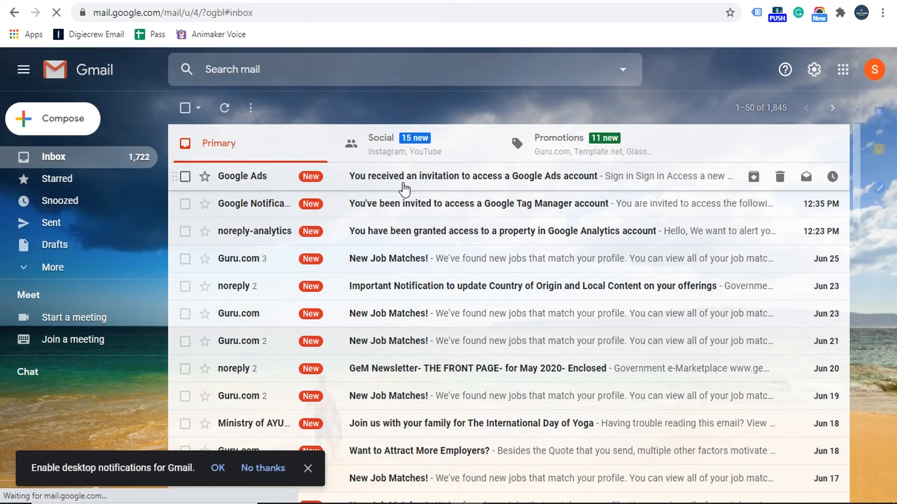
# Open the 'You received an invitation to access a Google Ads account' email and accept the invitation.
pyautogui.click(513, 184)
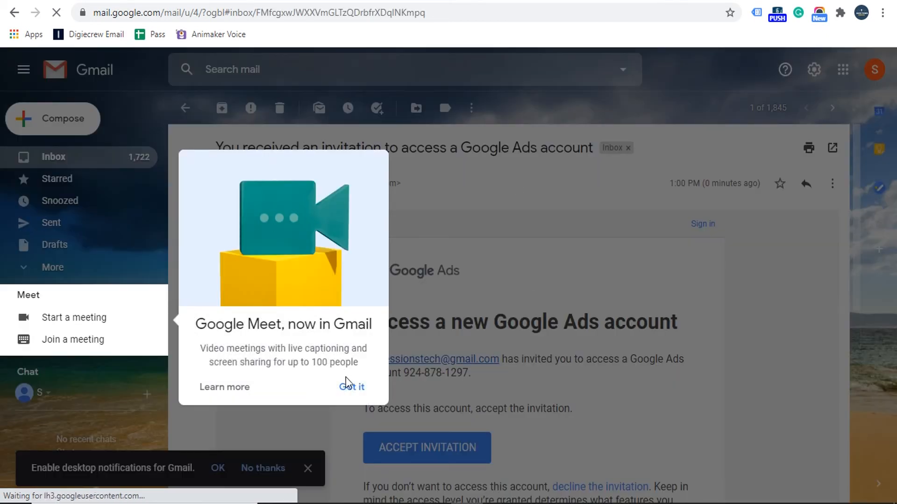
pyautogui.click(351, 388)
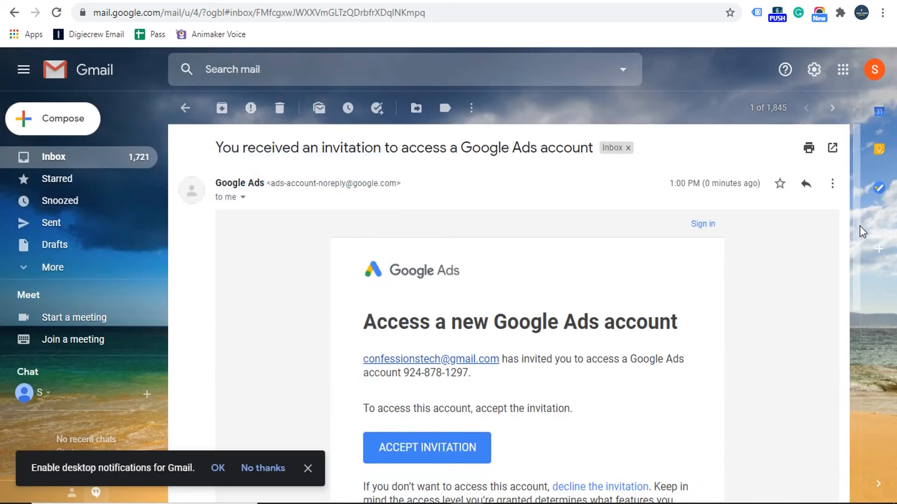
pyautogui.scroll(-3, 857, 247)
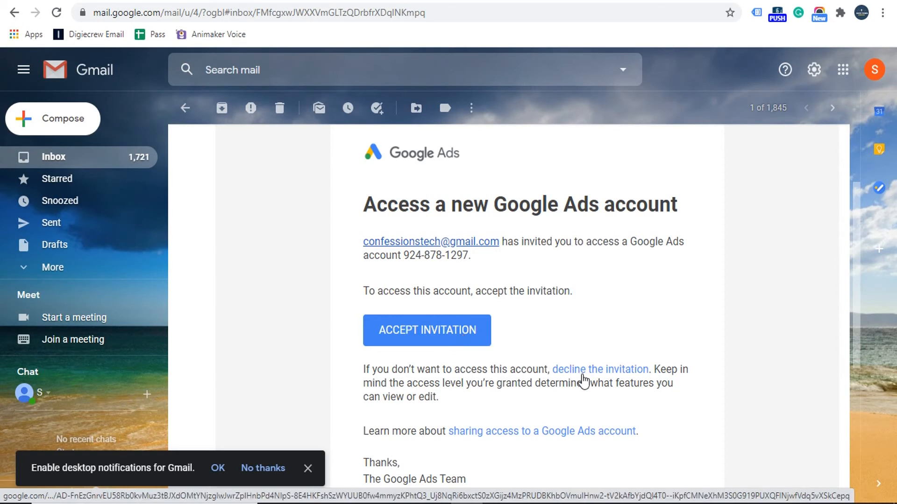
pyautogui.click(436, 331)
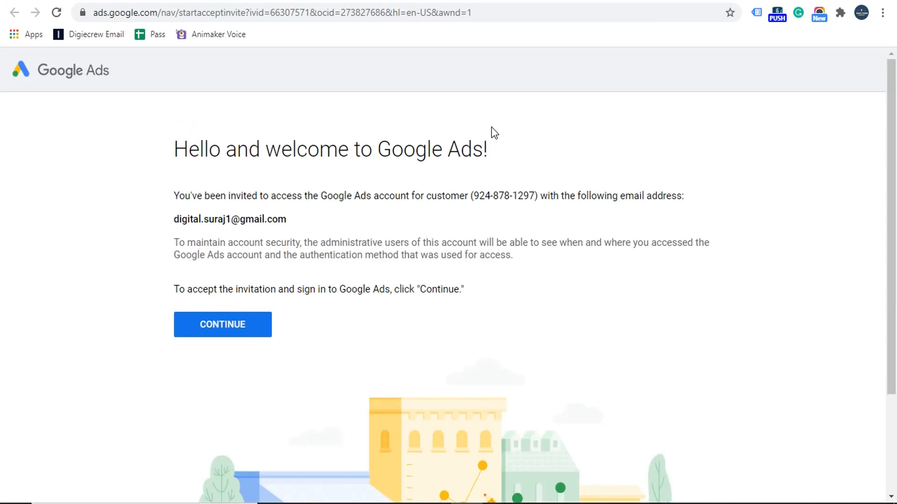
# Continue past the 'Hello and welcome to Google Ads!' page to join the invited account.
pyautogui.moveTo(199, 148); pyautogui.dragTo(377, 149)
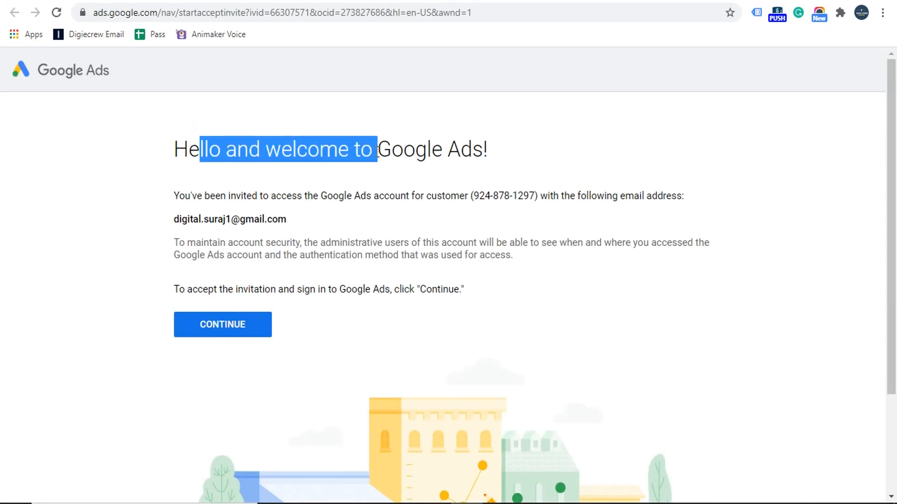
pyautogui.doubleClick(183, 223)
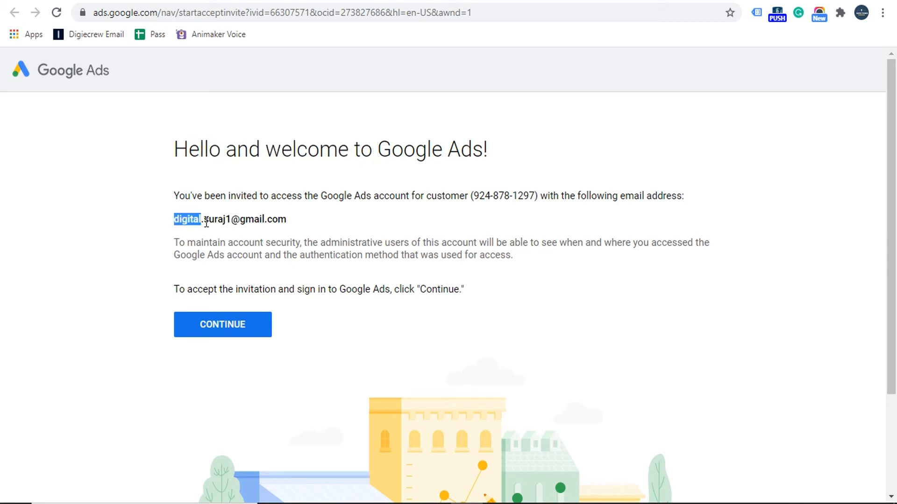
pyautogui.click(298, 218)
pyautogui.moveTo(186, 155); pyautogui.dragTo(373, 149)
pyautogui.click(374, 149)
pyautogui.click(242, 319)
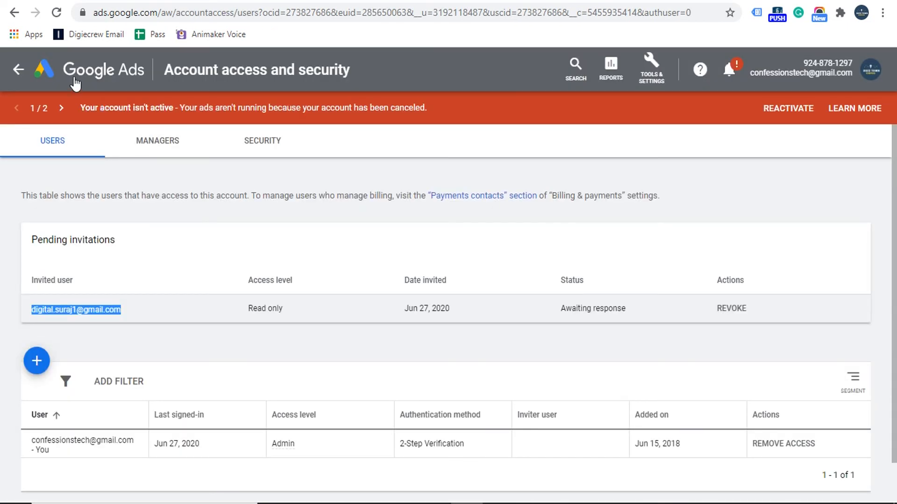
# Show the original account's Campaigns list, then switch to the invited account's tab.
pyautogui.click(83, 79)
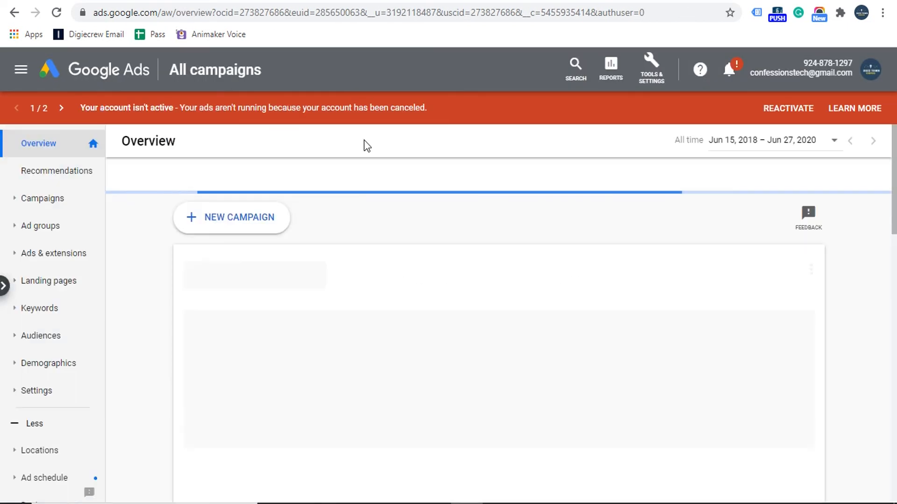
pyautogui.click(73, 201)
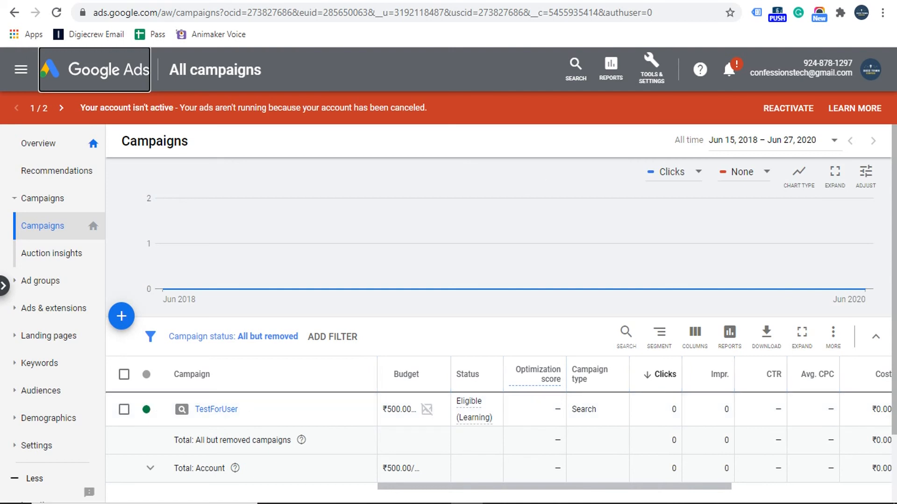
pyautogui.hotkey('ctrl', 'Tab')
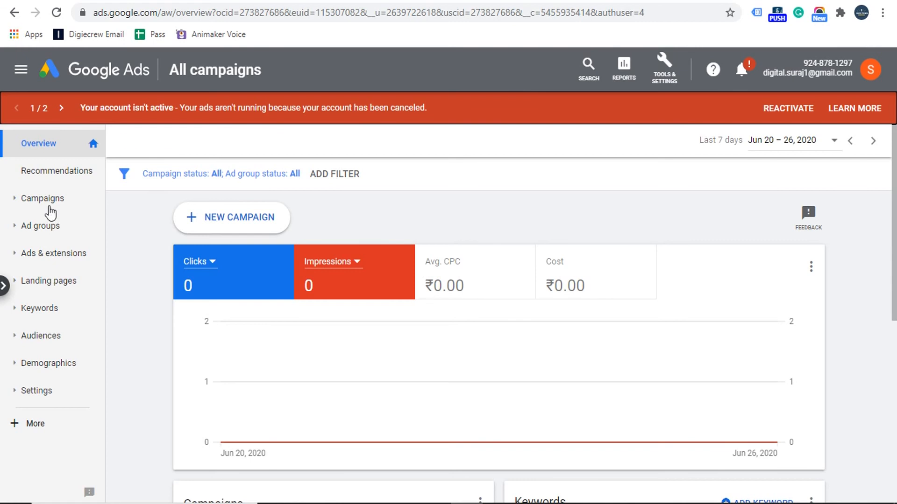
# Display the invited account's Campaigns list and compare its header account against the admin's TestForUser campaign view.
pyautogui.click(43, 198)
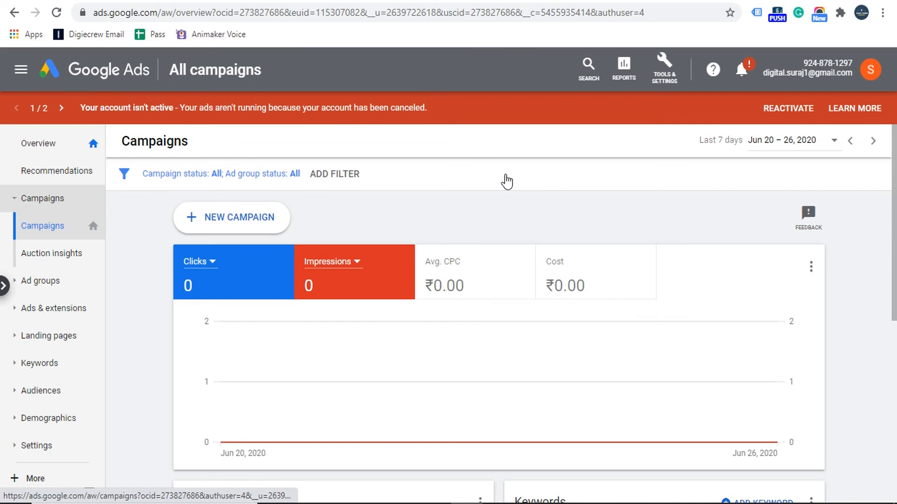
pyautogui.click(27, 227)
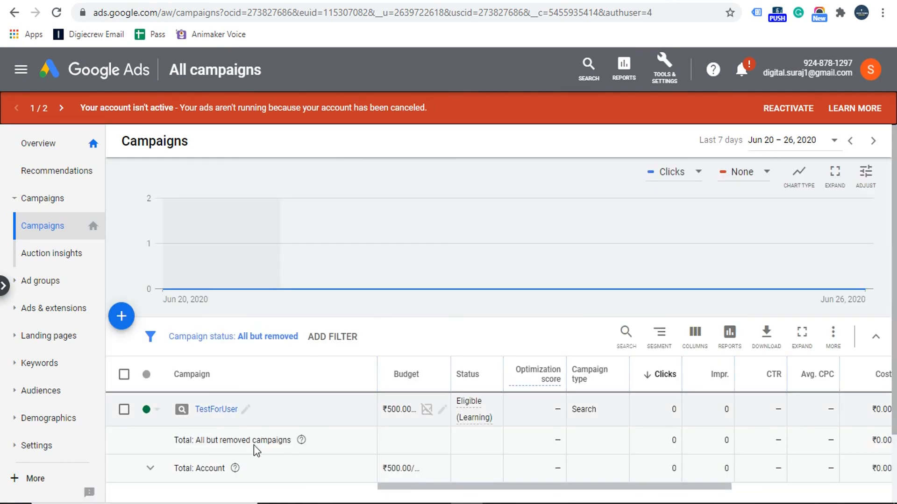
pyautogui.moveTo(768, 74); pyautogui.dragTo(832, 74)
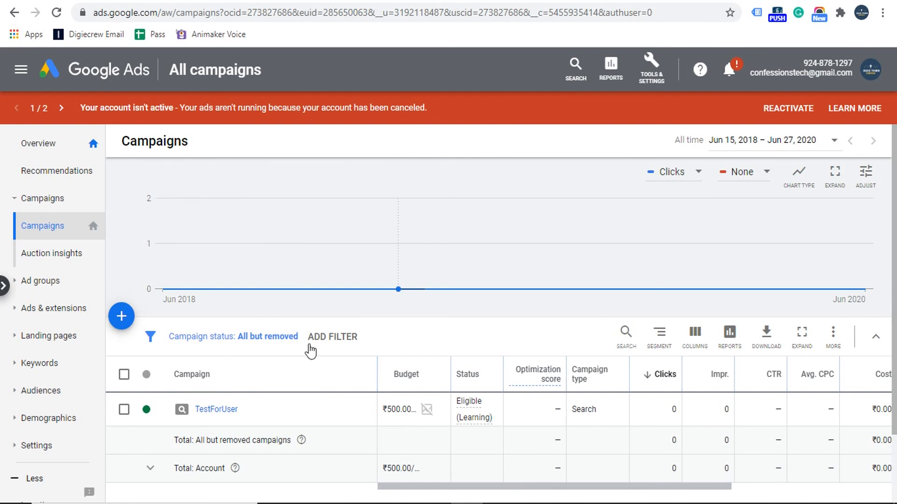
pyautogui.moveTo(772, 74); pyautogui.dragTo(823, 77)
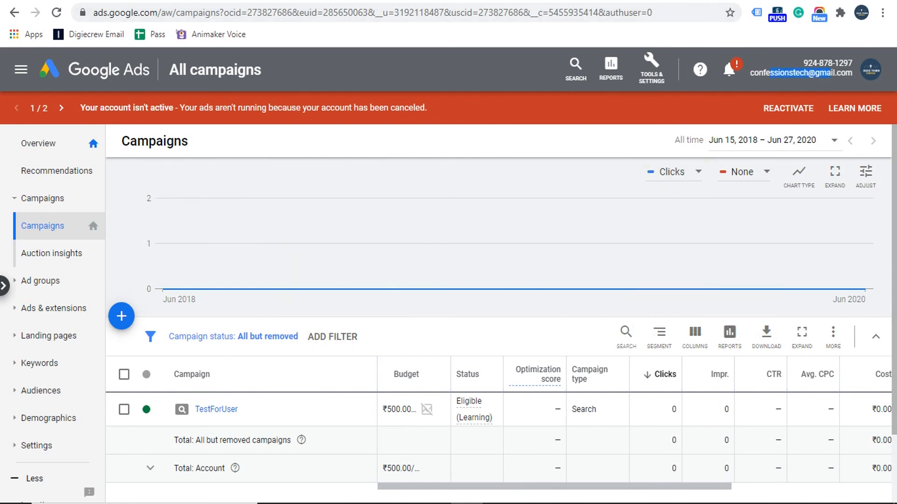